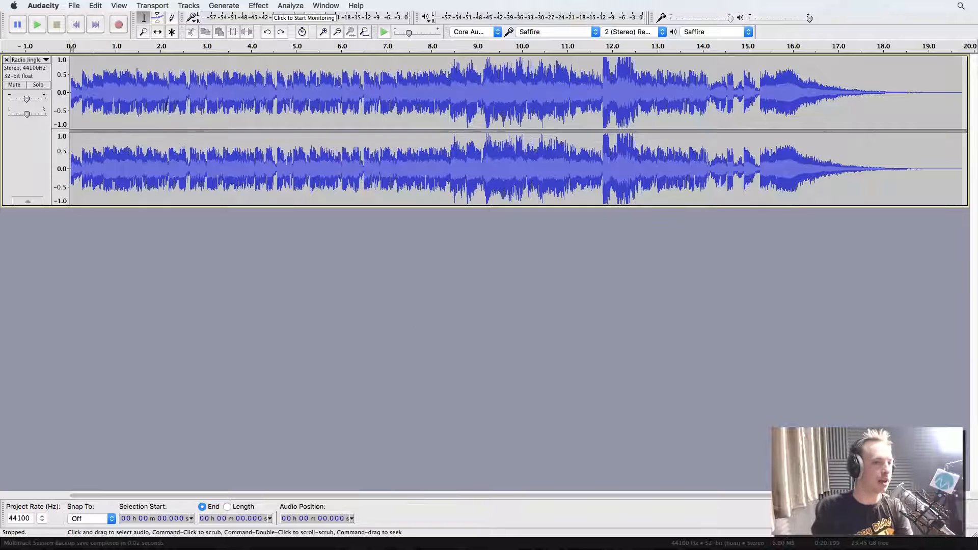
Play the original stereo Radio Jingle track for reference.
click(74, 6)
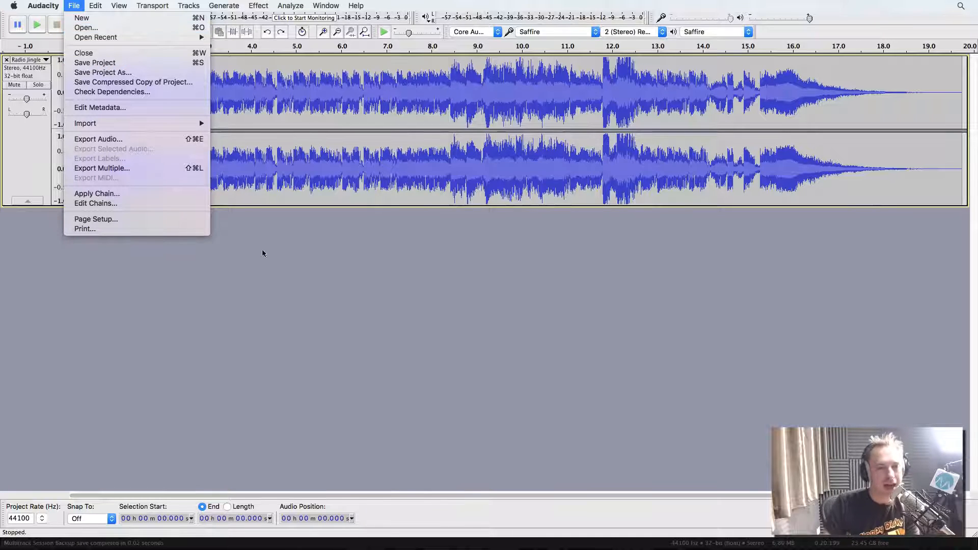
click(250, 239)
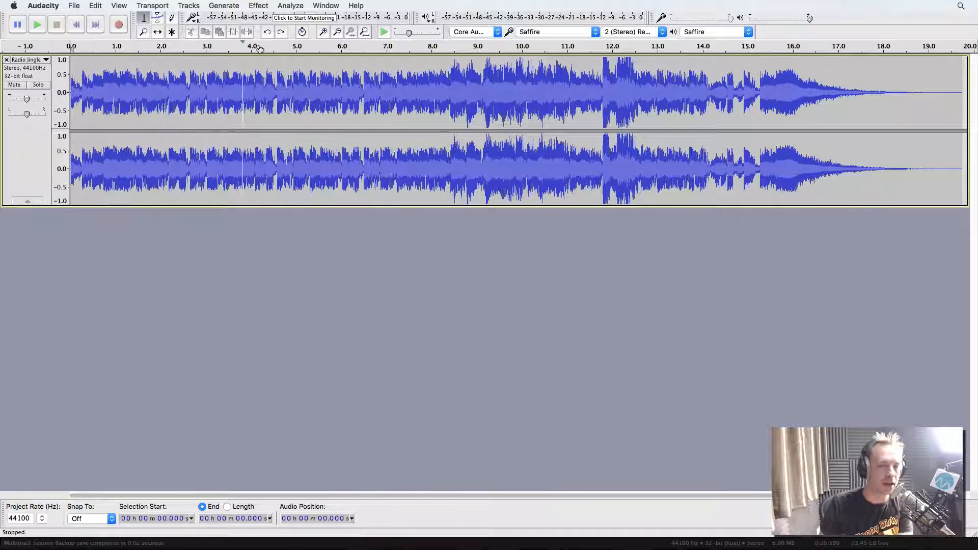
key(space)
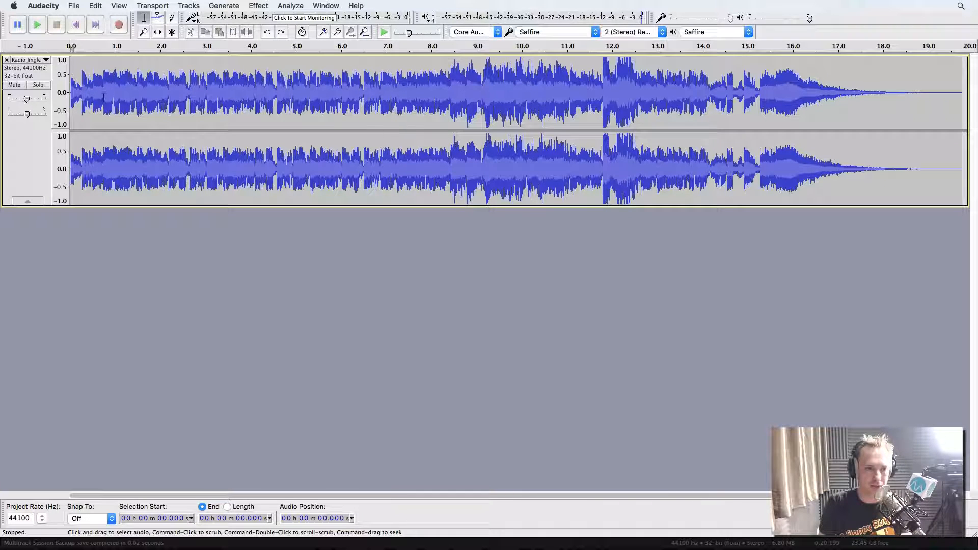
Split the stereo Radio Jingle track into separate left and right channel tracks.
click(46, 60)
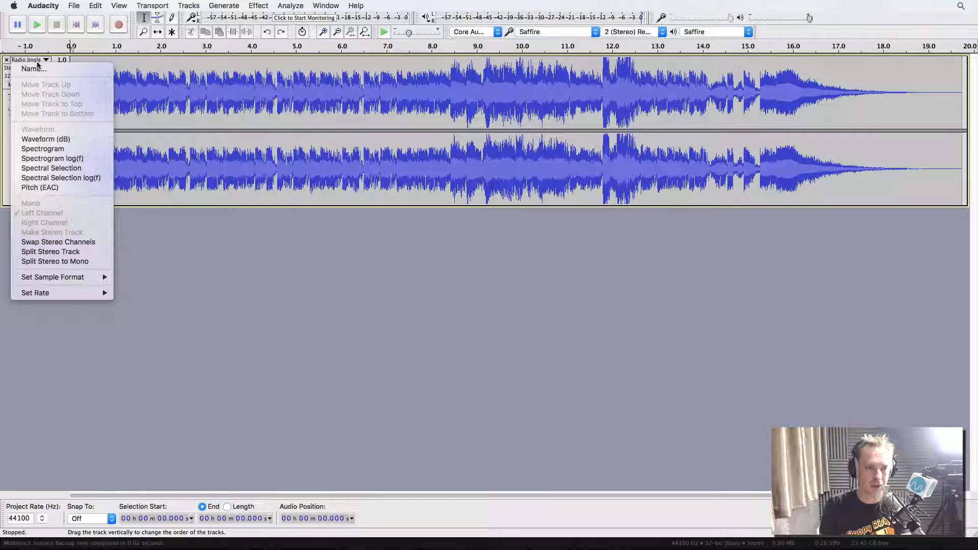
click(73, 252)
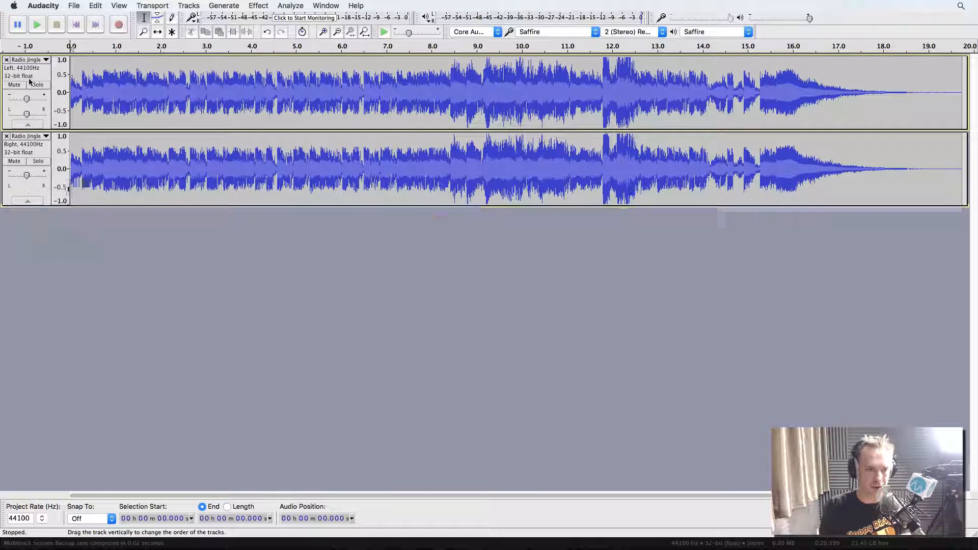
click(34, 148)
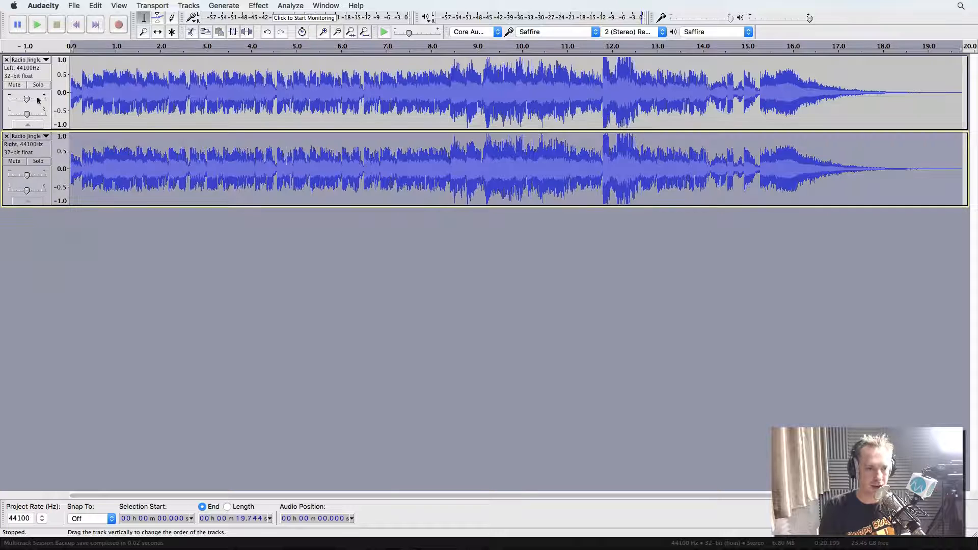
click(34, 76)
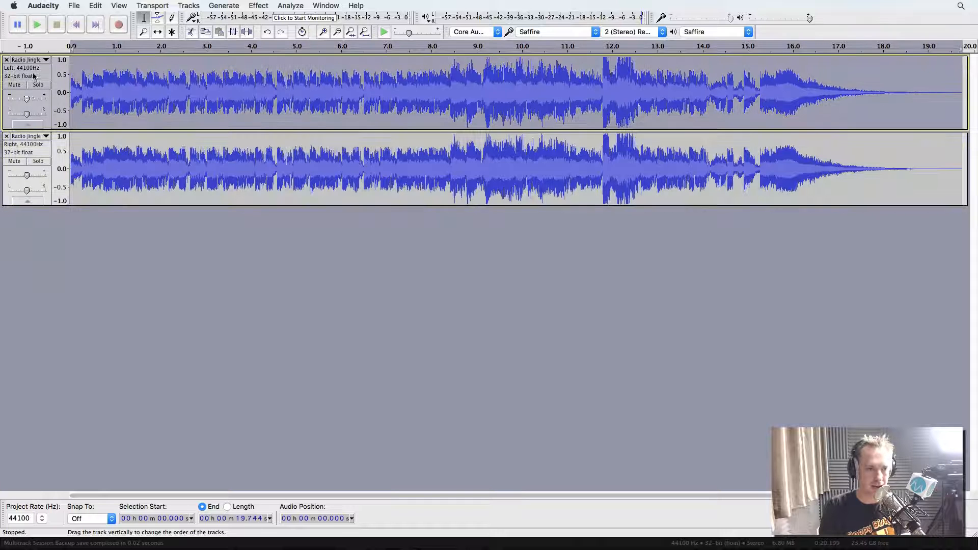
Invert the entire right channel track and play the result from about 8.4 seconds.
click(27, 149)
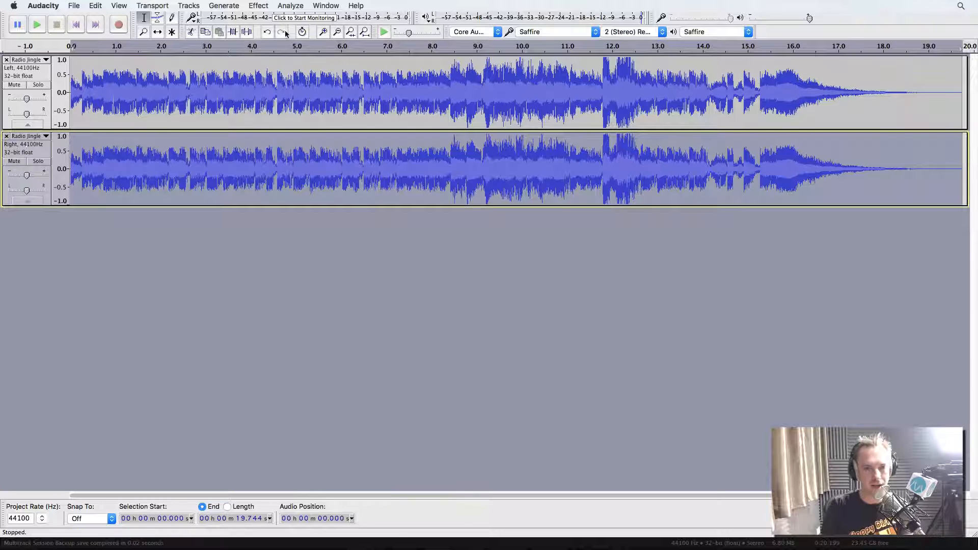
click(259, 6)
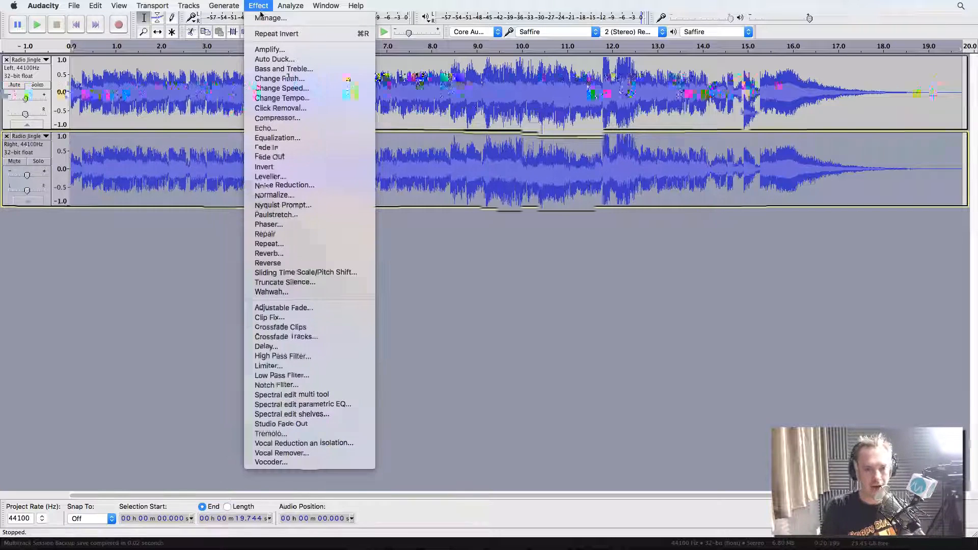
click(260, 165)
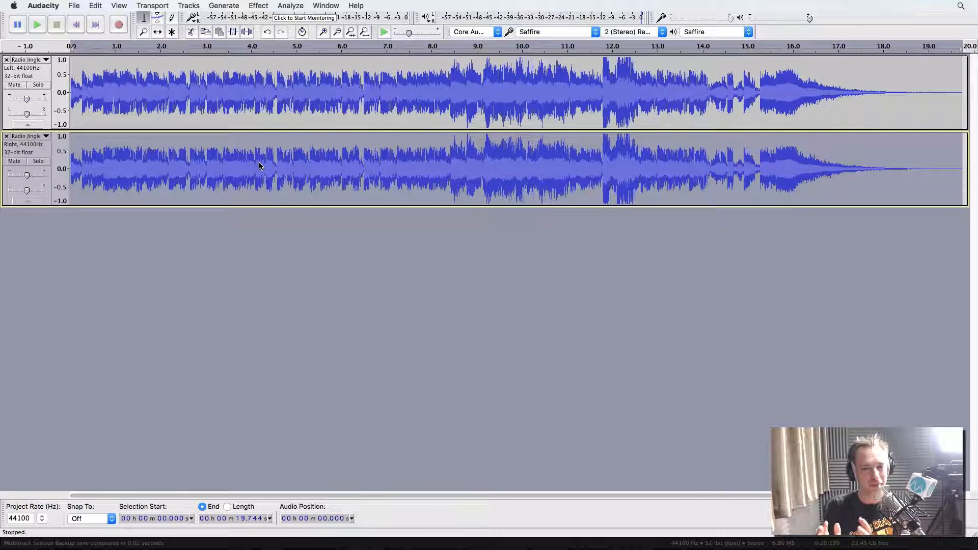
click(450, 46)
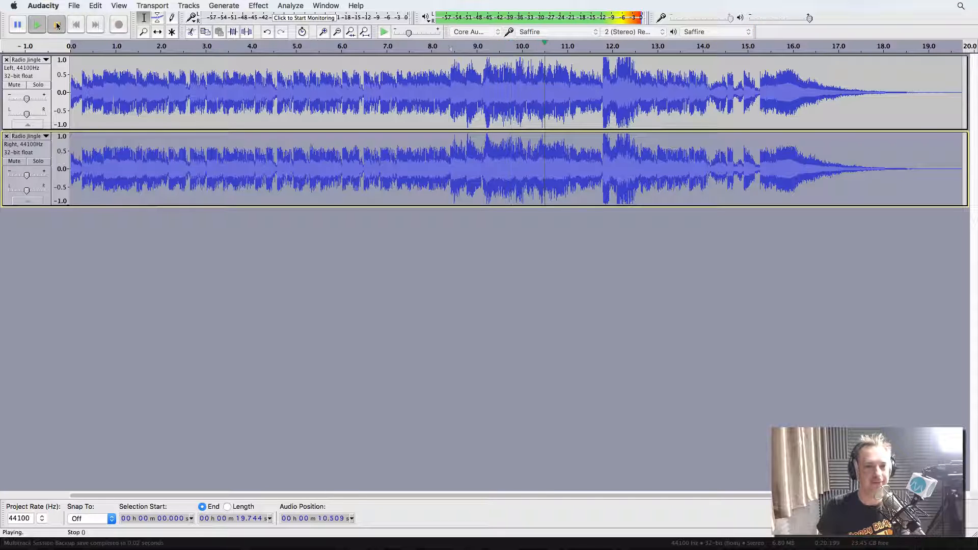
click(57, 25)
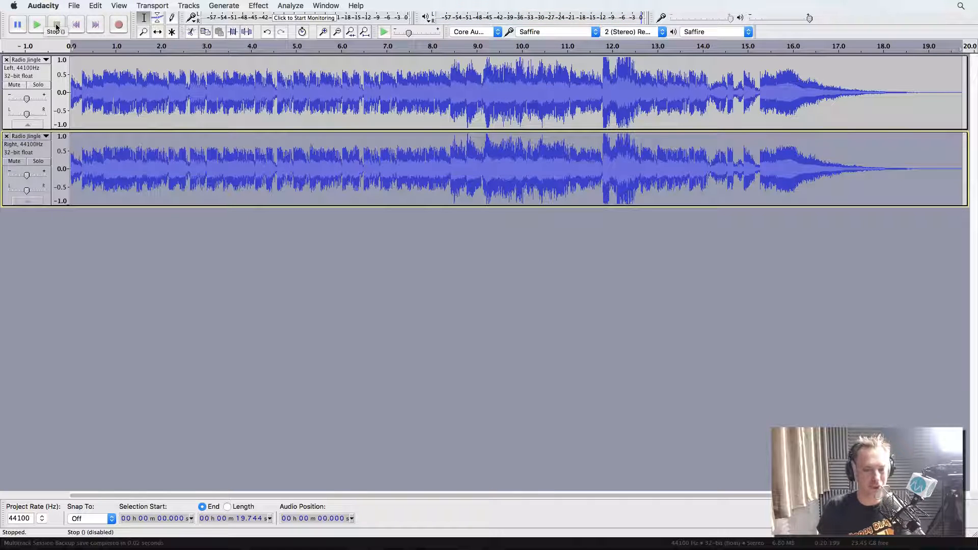
Set both the right and left channel tracks to mono and play the mix from about 8 seconds.
click(46, 138)
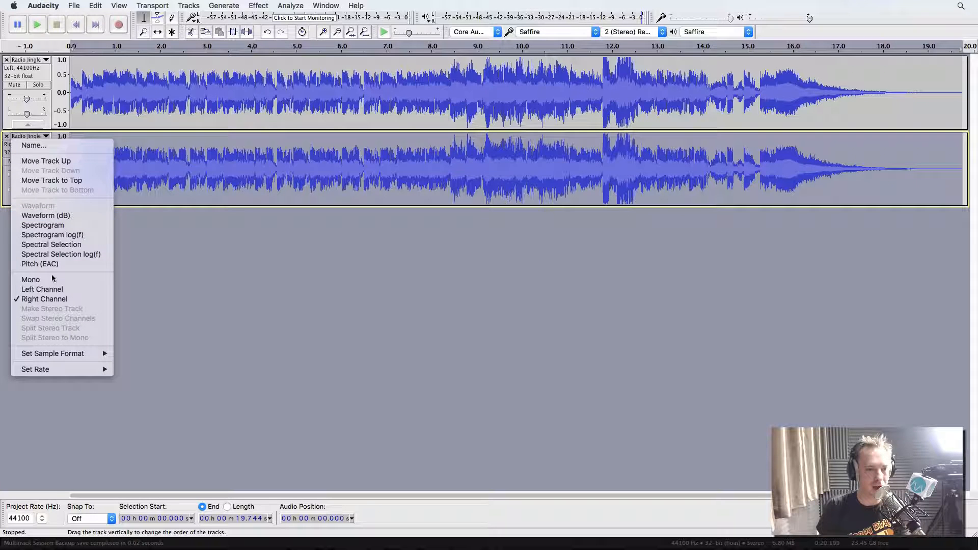
click(50, 280)
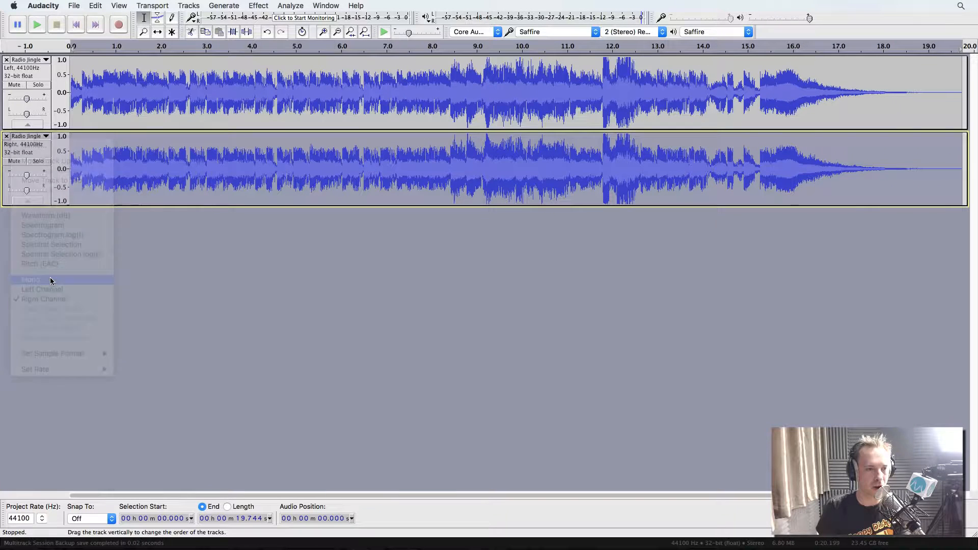
click(46, 60)
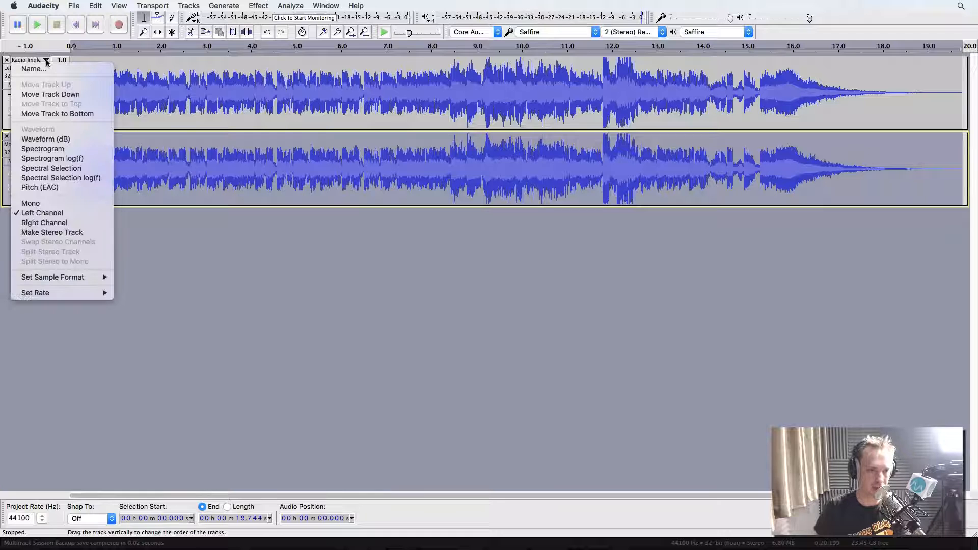
click(53, 204)
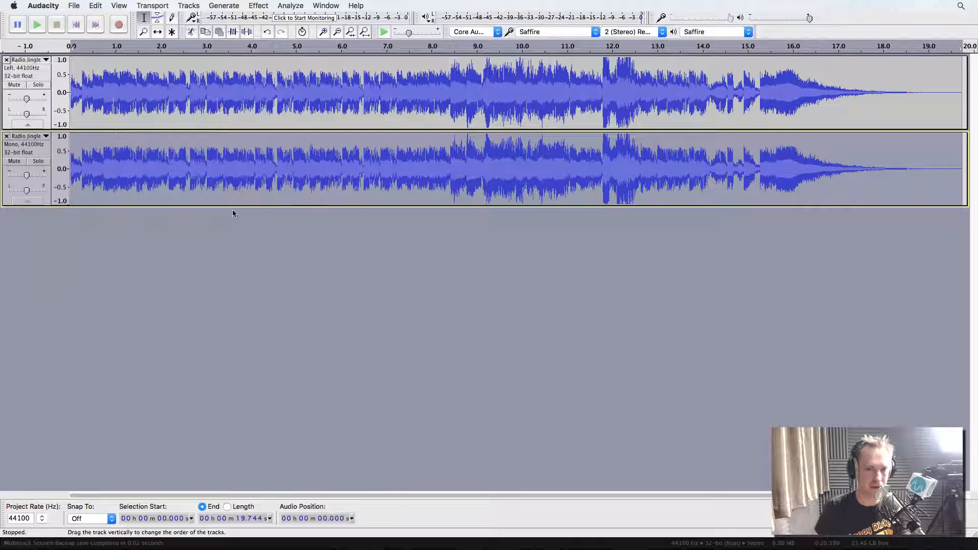
click(434, 50)
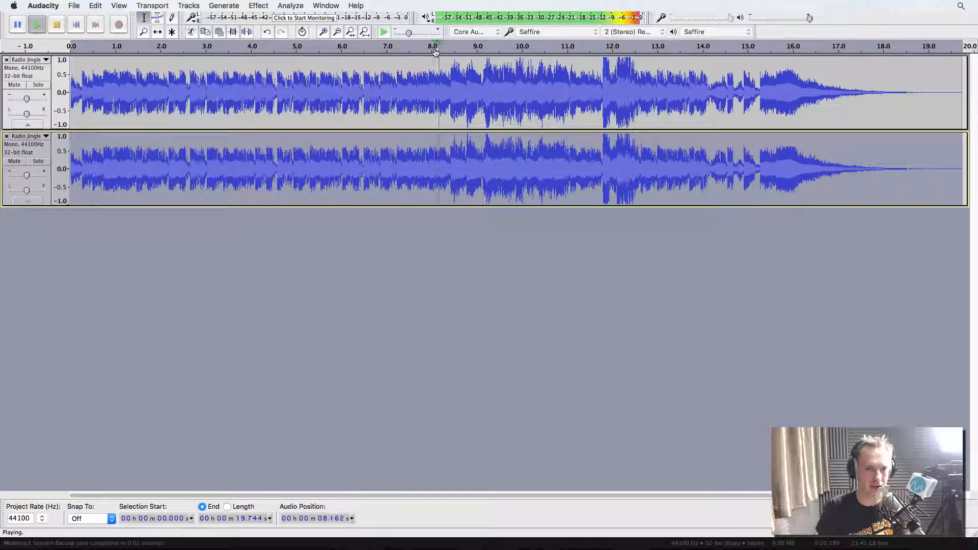
click(55, 25)
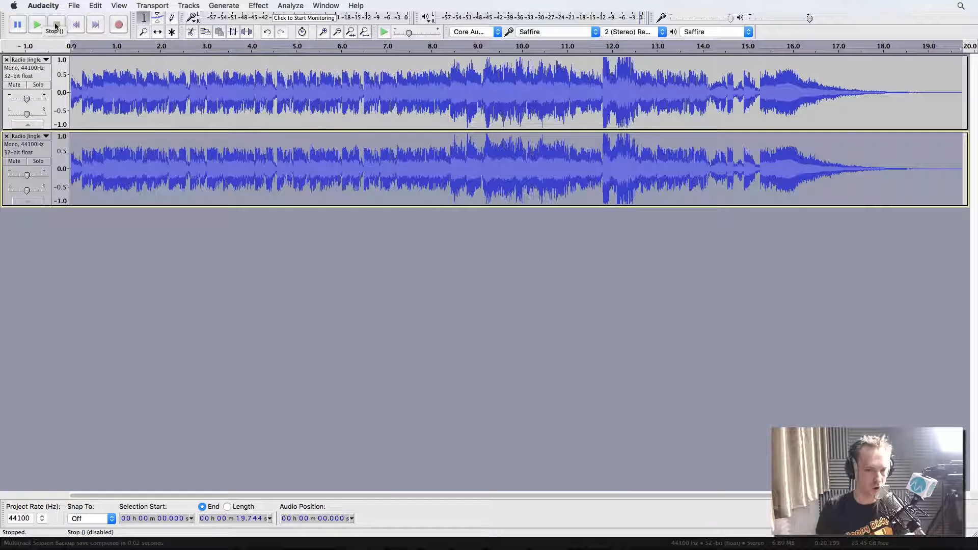
Undo the mono settings, the inversion and the channel split back to the original stereo track.
key(super+z)
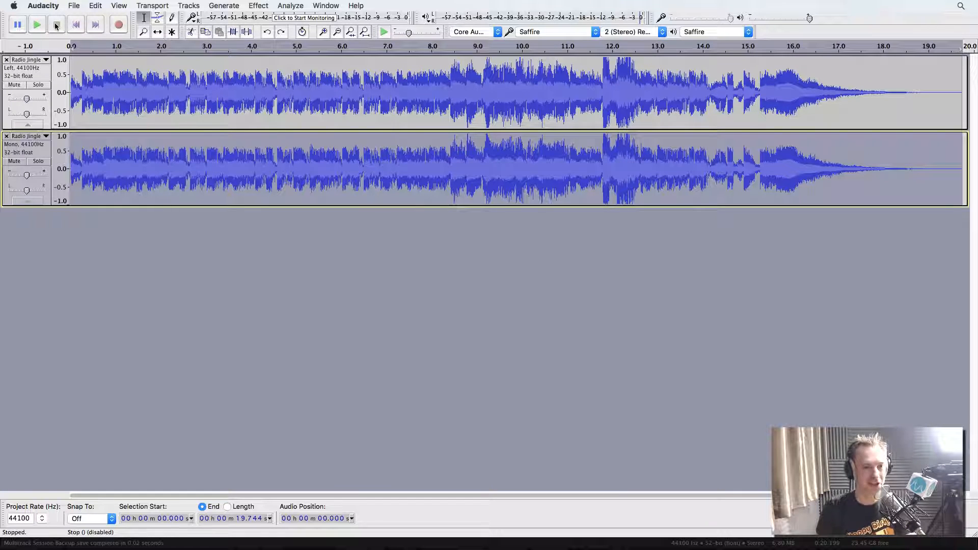
key(super+z)
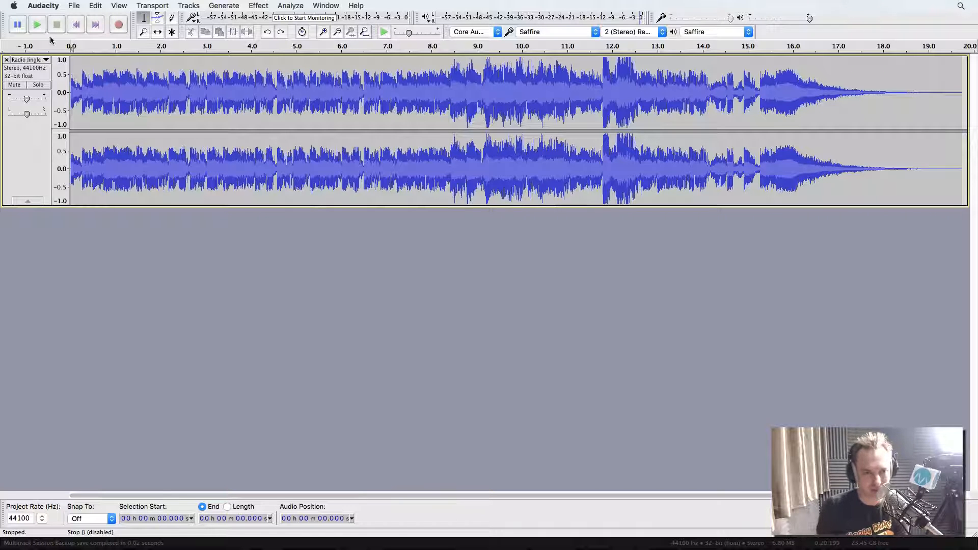
Split the stereo Radio Jingle track into separate channel tracks and select the entire left one.
click(46, 60)
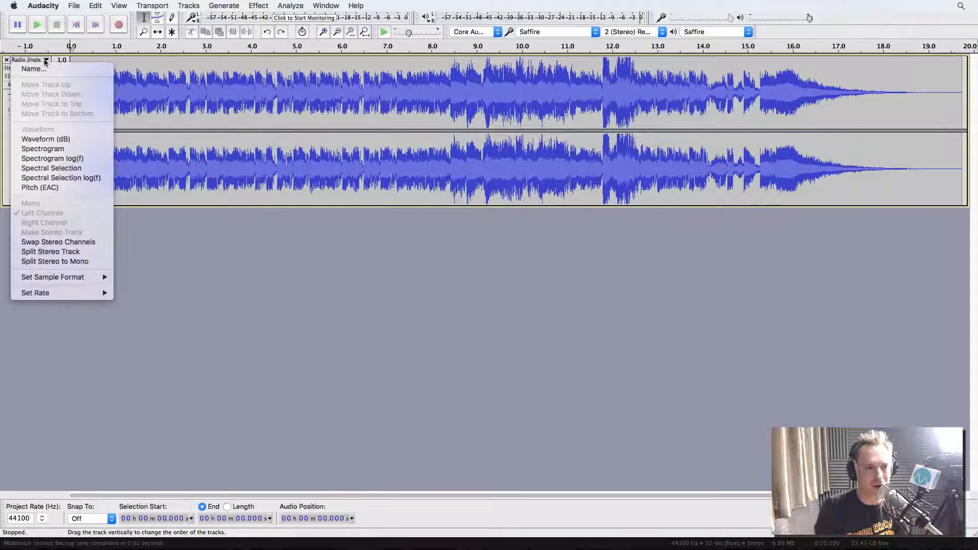
click(51, 252)
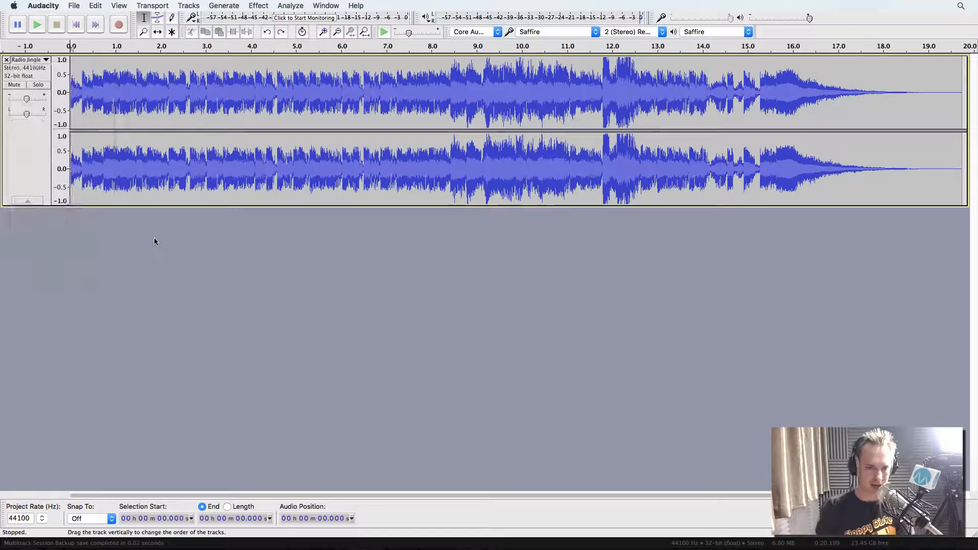
click(29, 73)
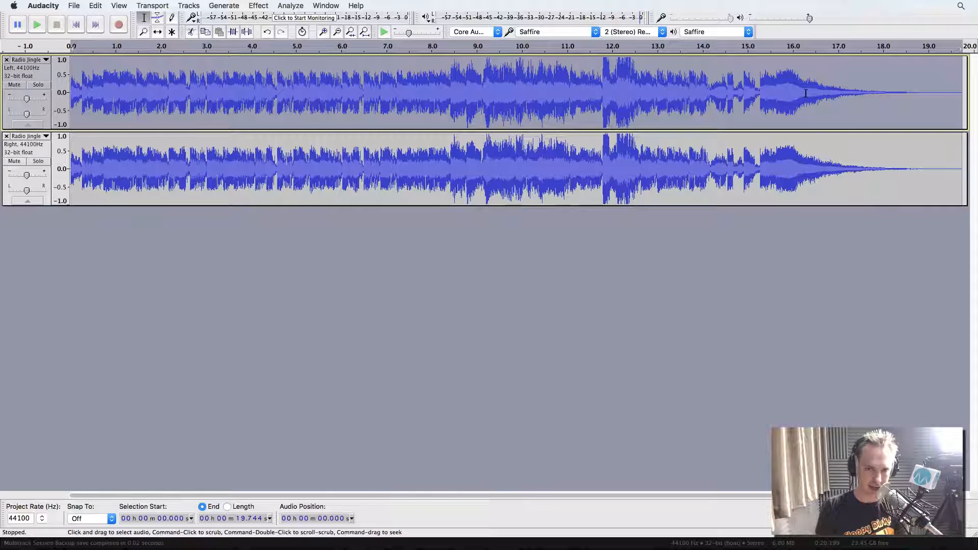
Apply an Equalization low cut to the left channel, falling from 0 dB at 200 Hz to -30 dB near 120 Hz.
click(264, 6)
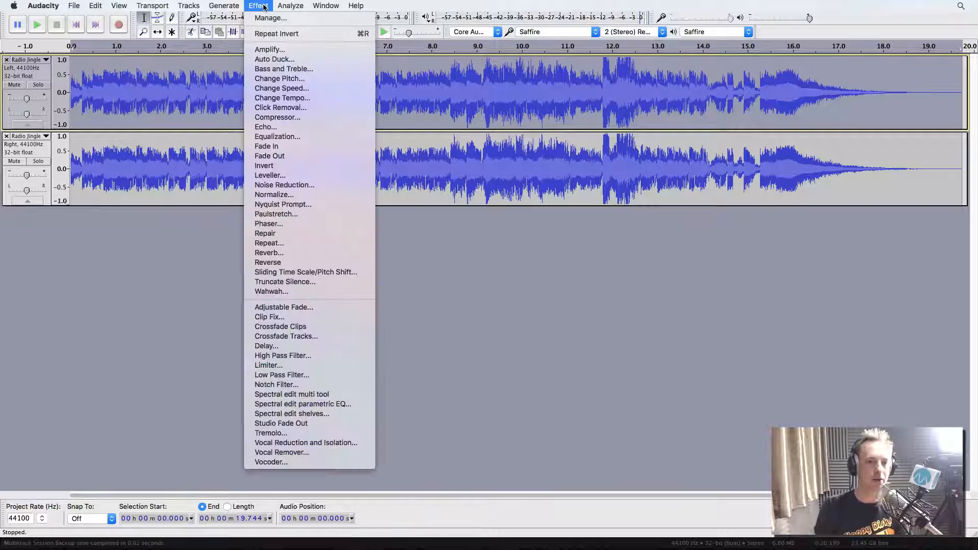
click(278, 136)
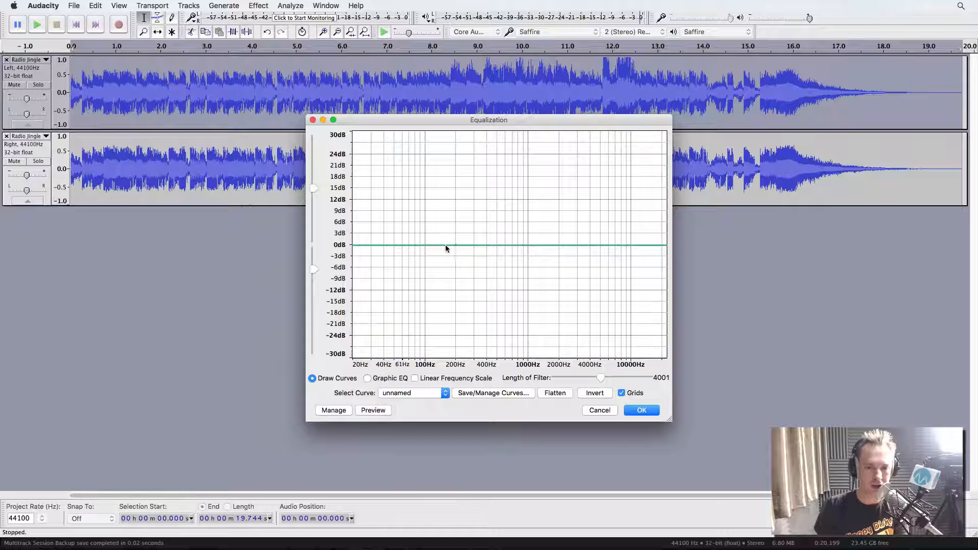
drag(435, 249, 433, 255)
drag(432, 265, 434, 360)
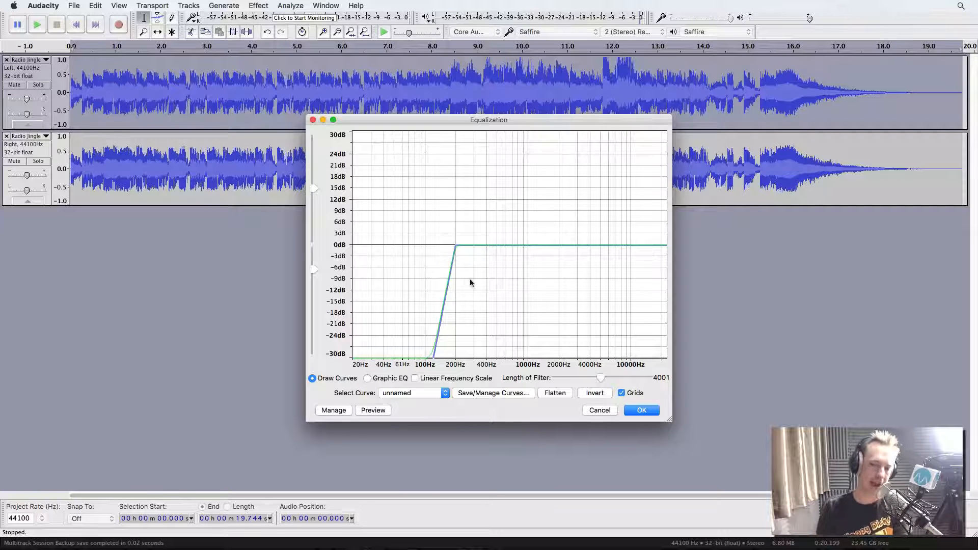
click(642, 410)
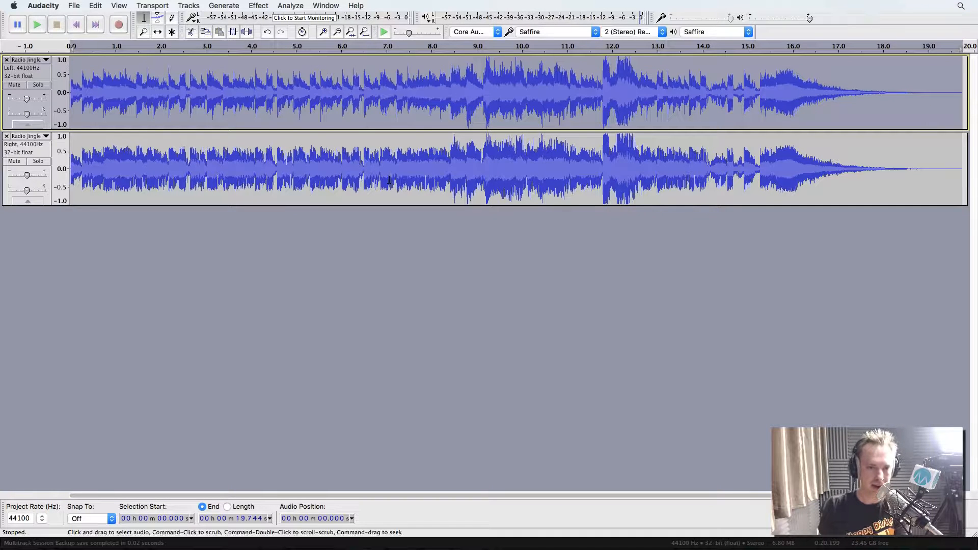
Audition the opening of the left channel track on its own in solo.
click(40, 86)
key(space)
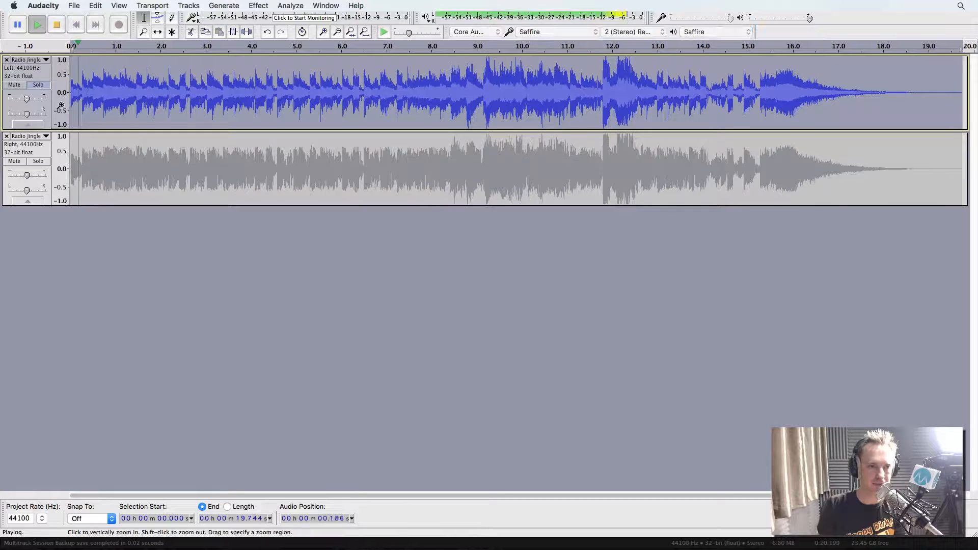
key(space)
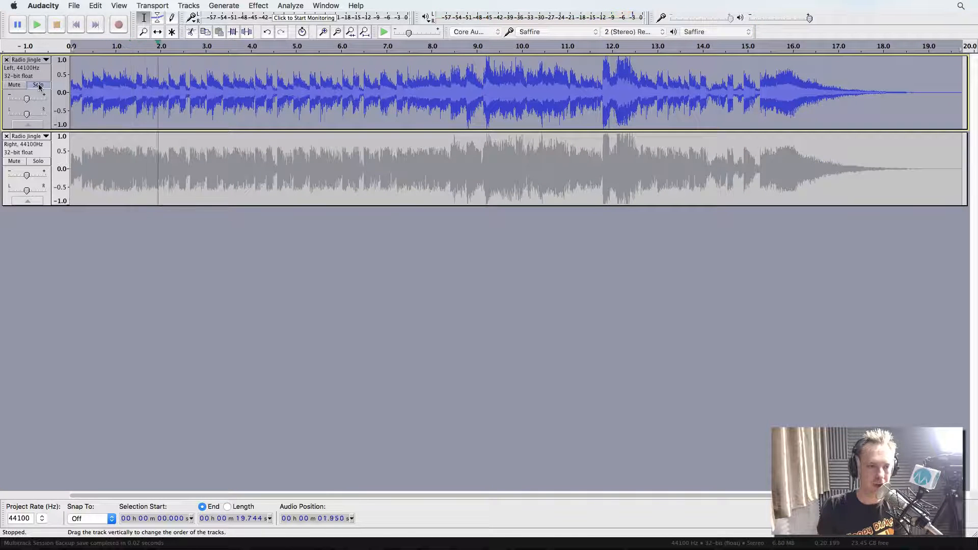
click(39, 85)
Audition the opening of the right channel track in solo for comparison, then restore both tracks to audible.
click(39, 162)
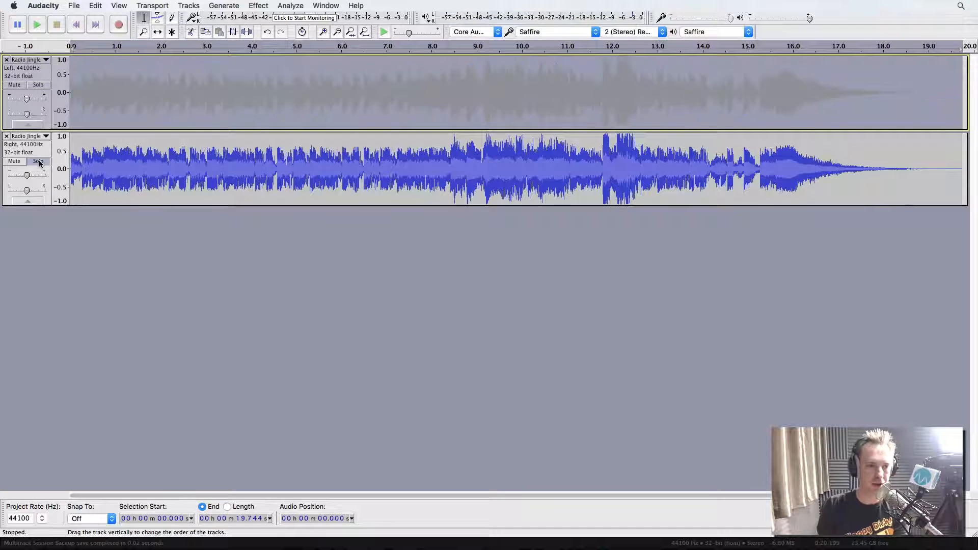
key(space)
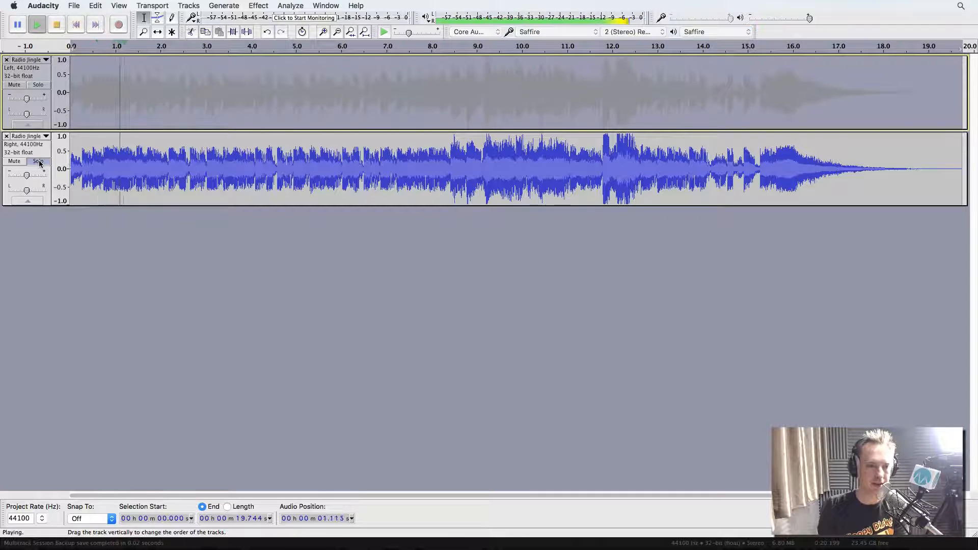
key(space)
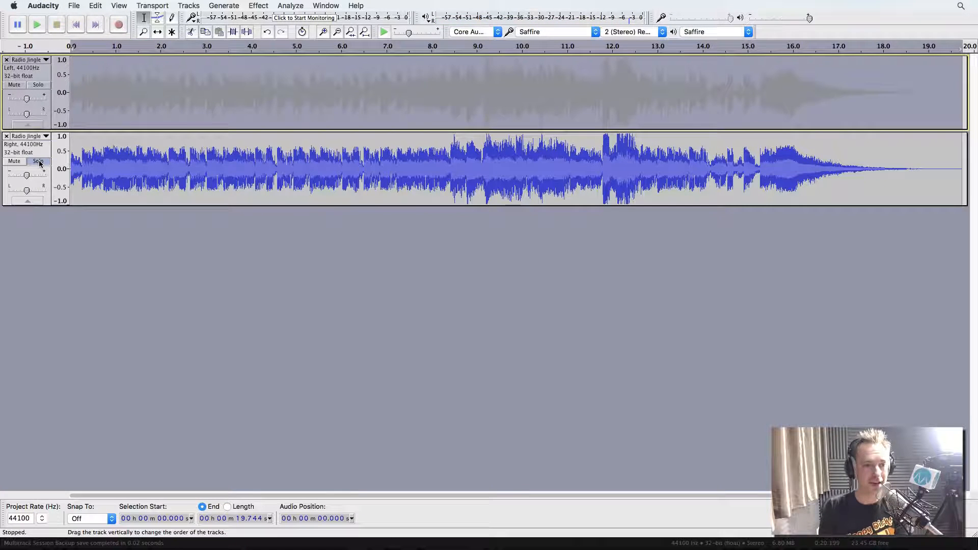
click(38, 162)
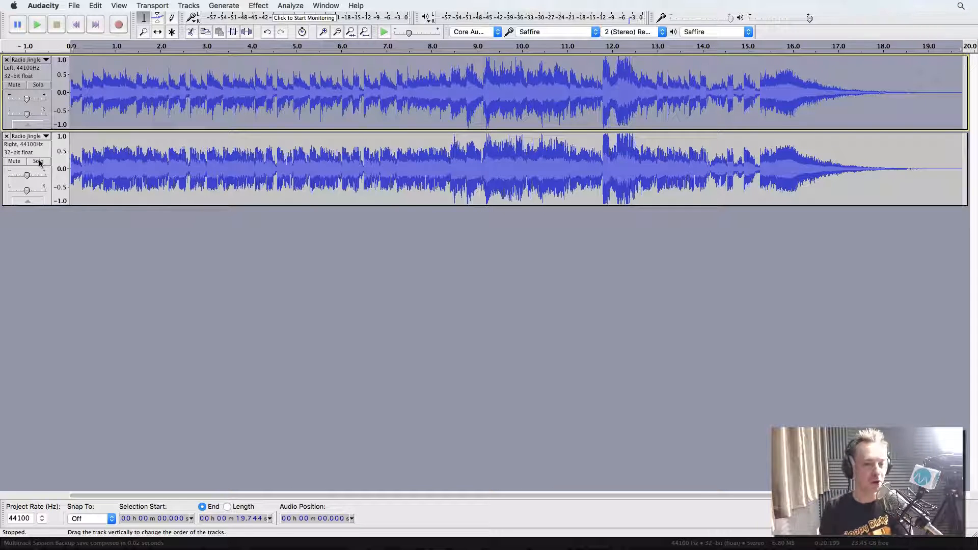
Invert the entire right channel track.
click(43, 148)
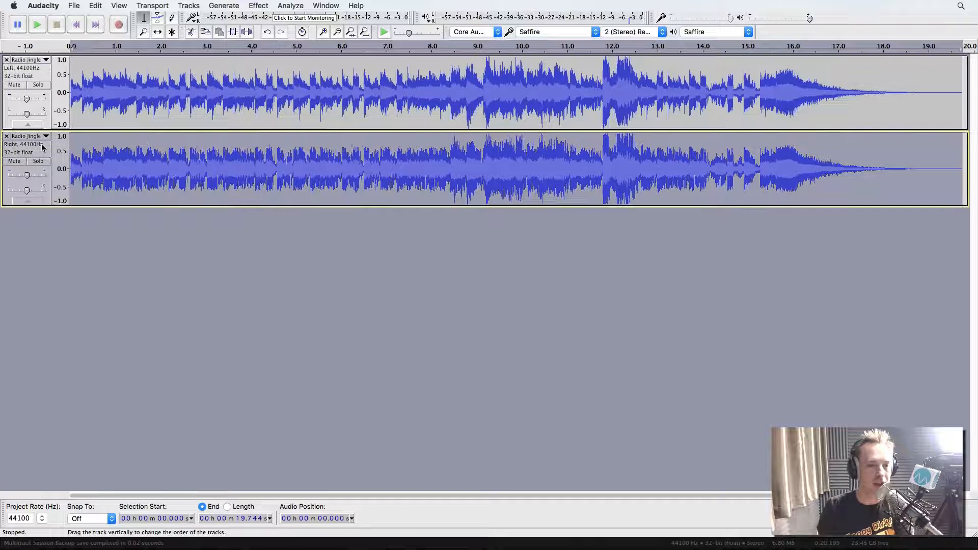
click(259, 6)
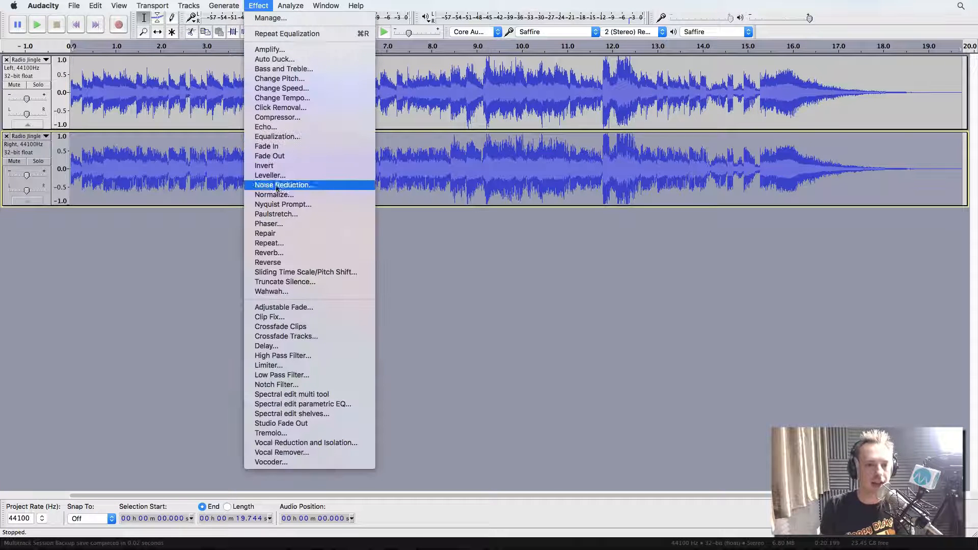
click(274, 168)
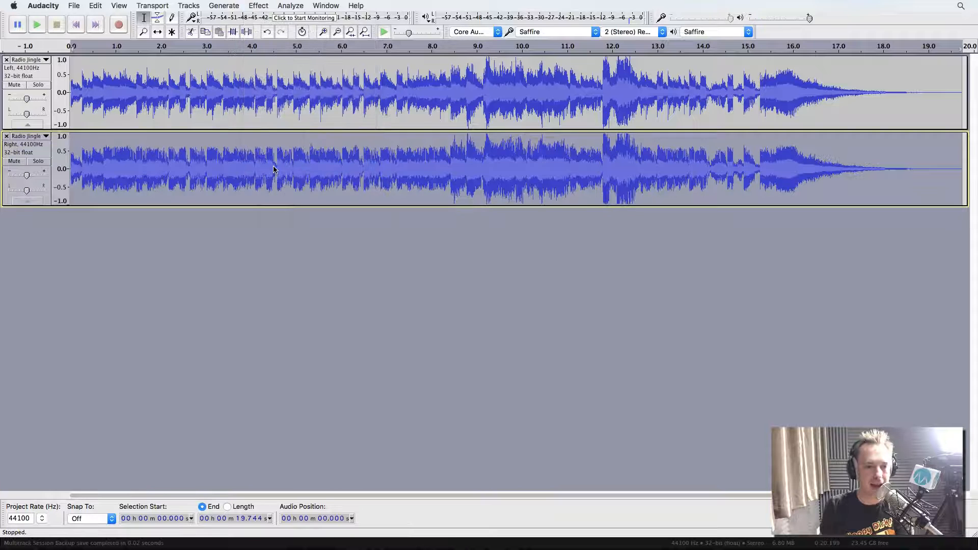
Set both the right and left channel tracks to mono and play the mix from the start.
click(31, 137)
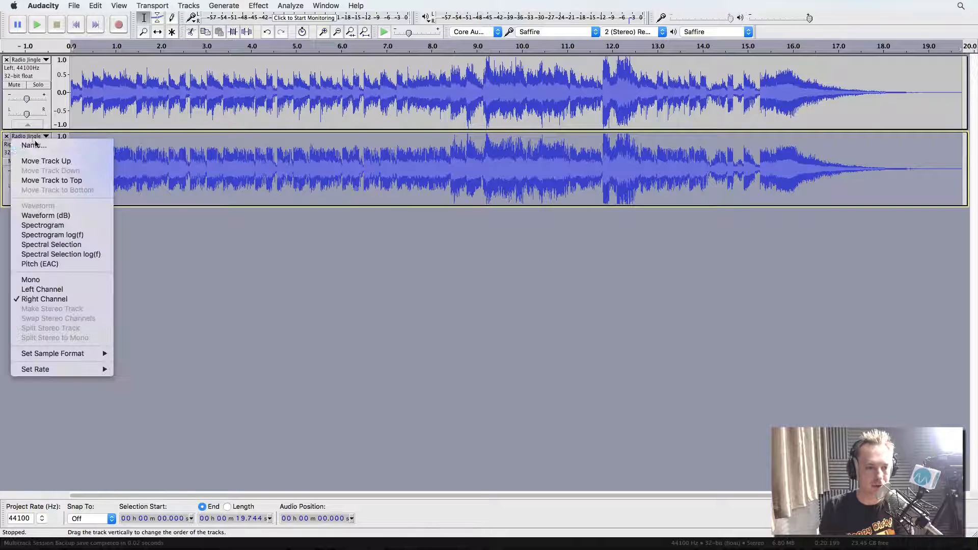
click(44, 279)
click(46, 60)
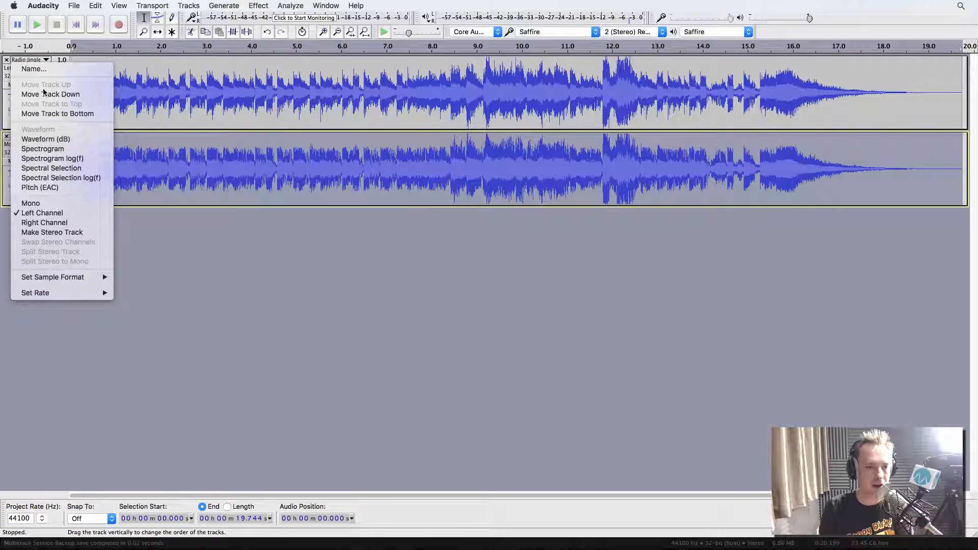
click(42, 203)
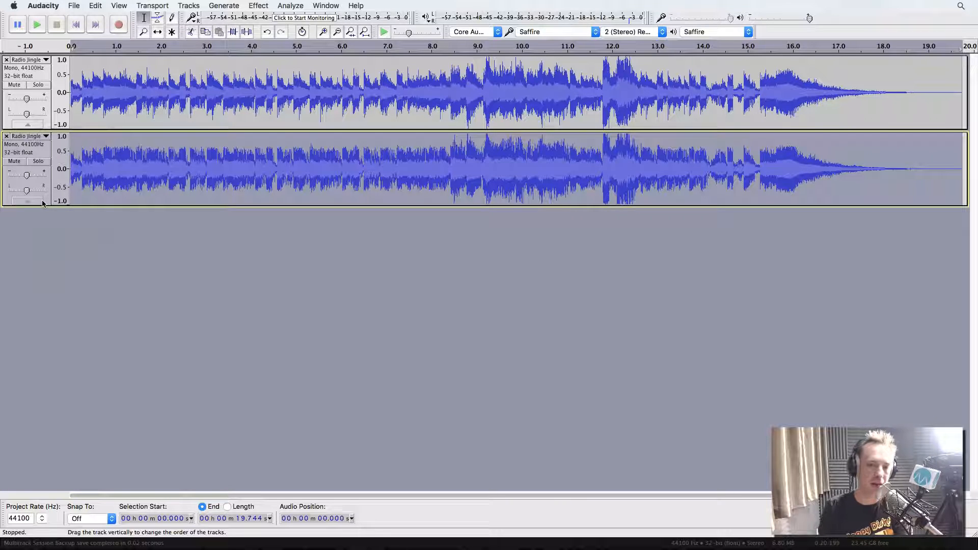
key(space)
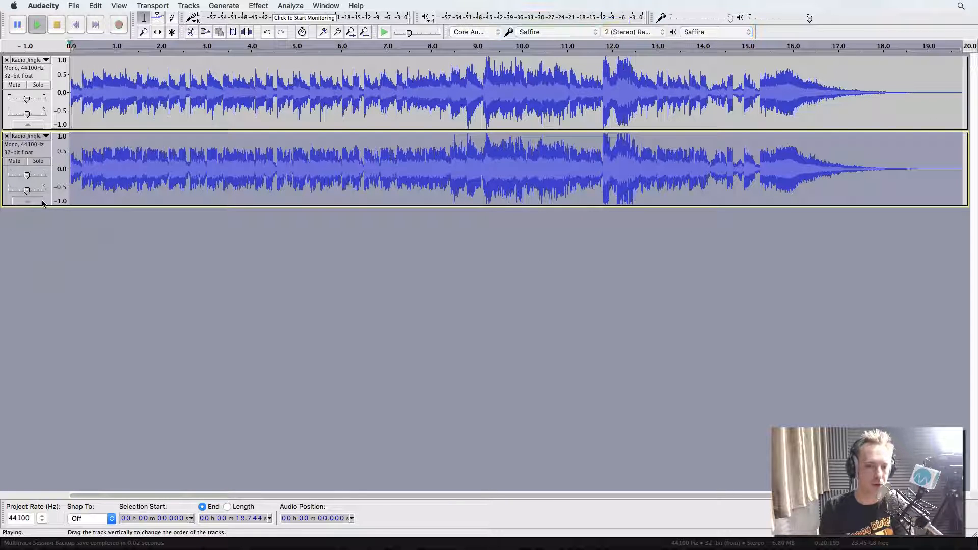